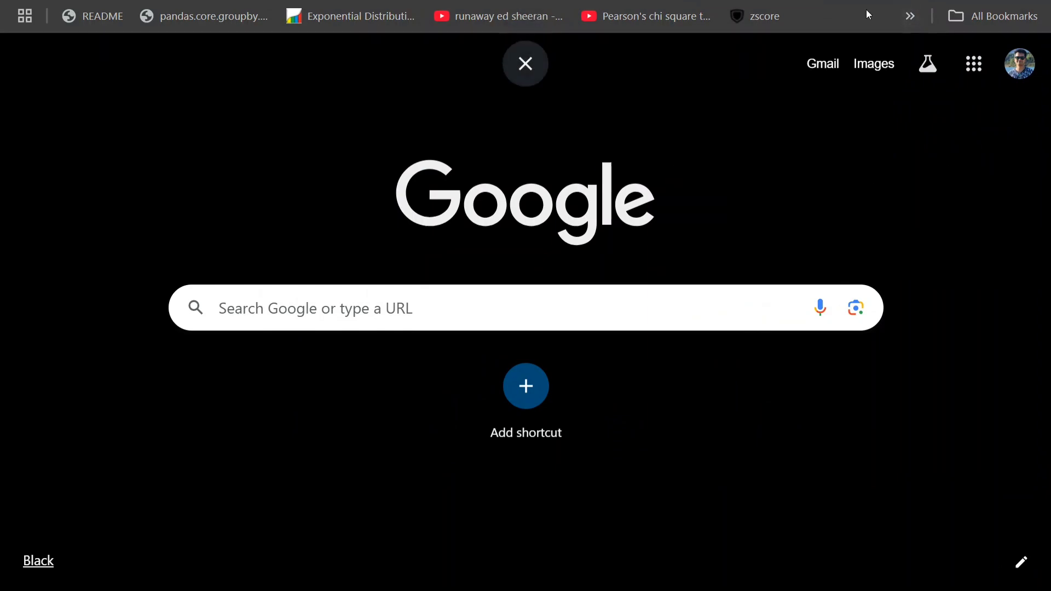
Search Google for 'ai studio' to find the Google AI Studio site
{"action": "left_click", "coordinate": [460, 305]}
{"action": "type", "text": "ai"}
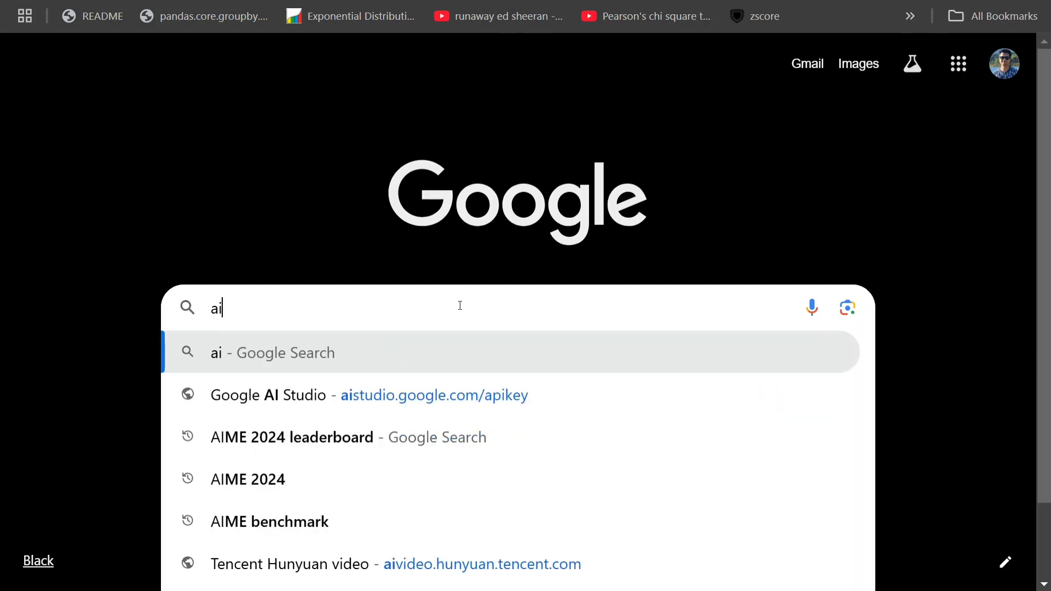
{"action": "type", "text": " st"}
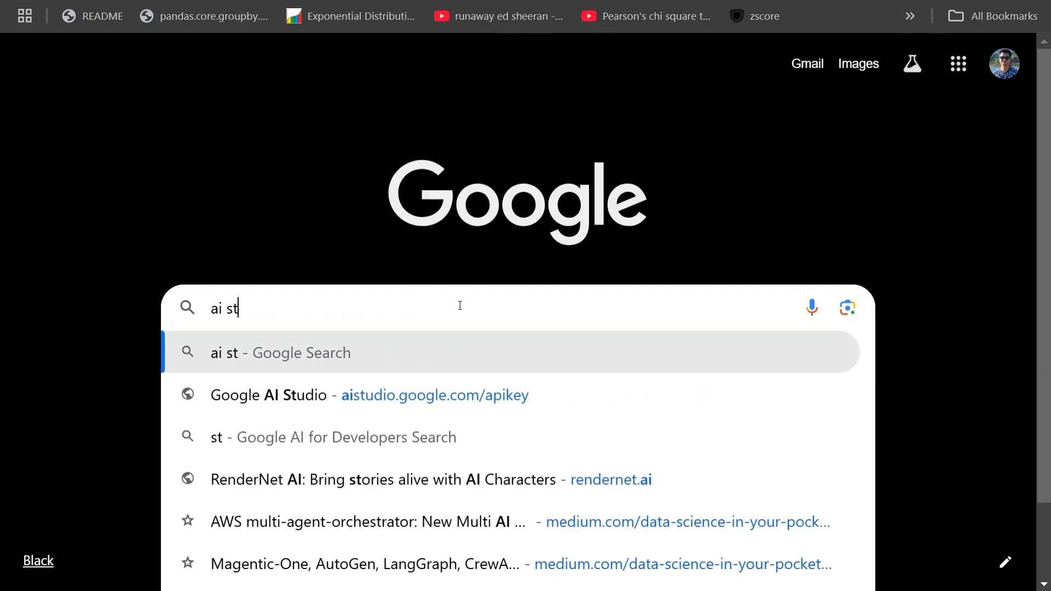
{"action": "type", "text": "udio"}
{"action": "key", "text": "Return"}
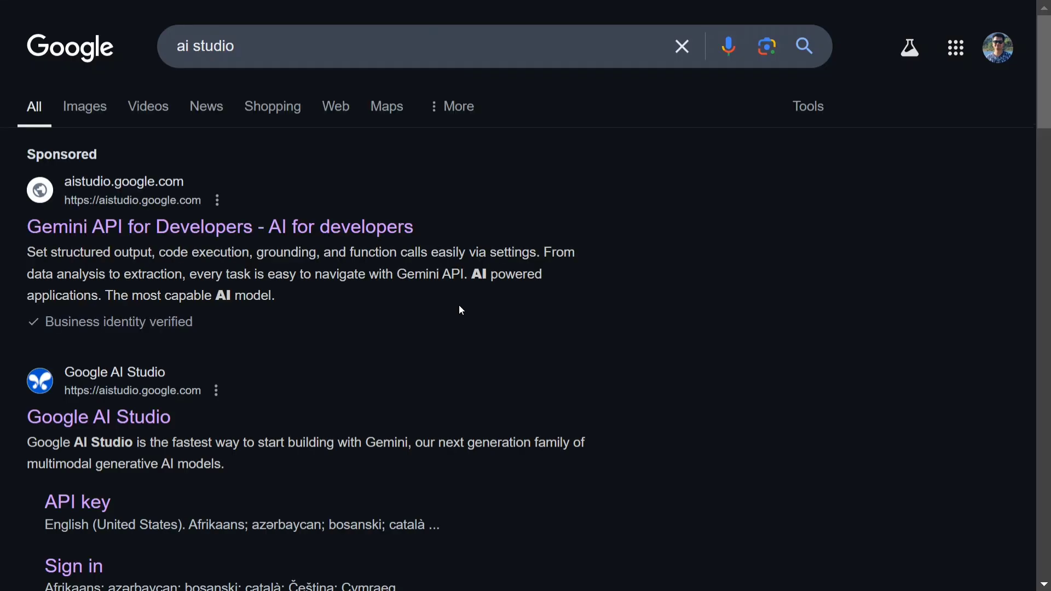
{"action": "scroll", "coordinate": [123, 386], "scroll_direction": "down", "scroll_amount": 1}
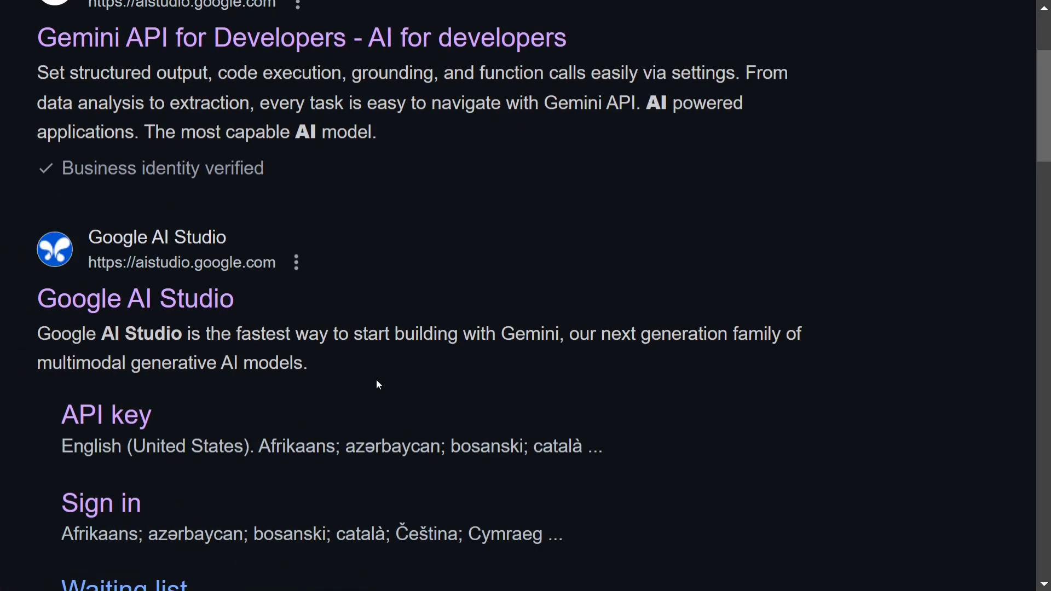
Go to Google AI Studio from the results and list the available Gemini models
{"action": "left_click", "coordinate": [123, 302]}
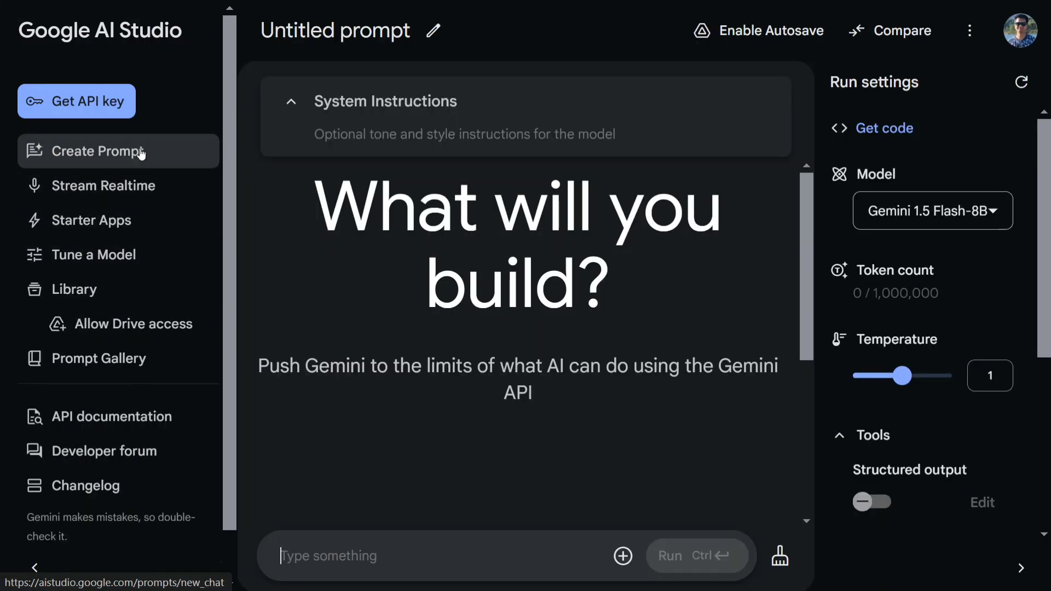
{"action": "left_click", "coordinate": [975, 215]}
{"action": "mouse_move", "coordinate": [845, 436]}
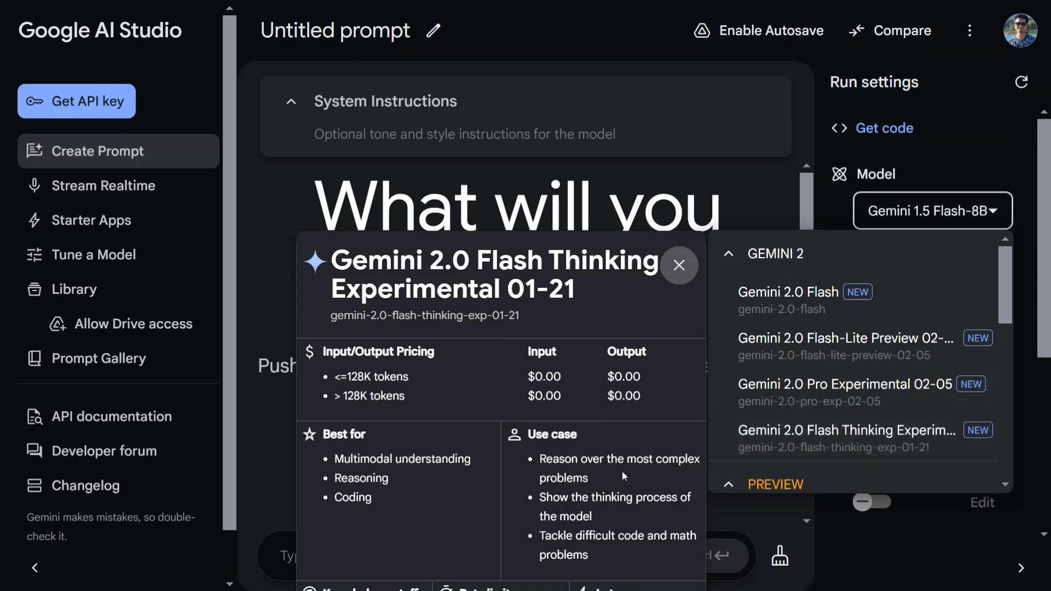
{"action": "scroll", "coordinate": [898, 456], "scroll_direction": "down", "scroll_amount": 3}
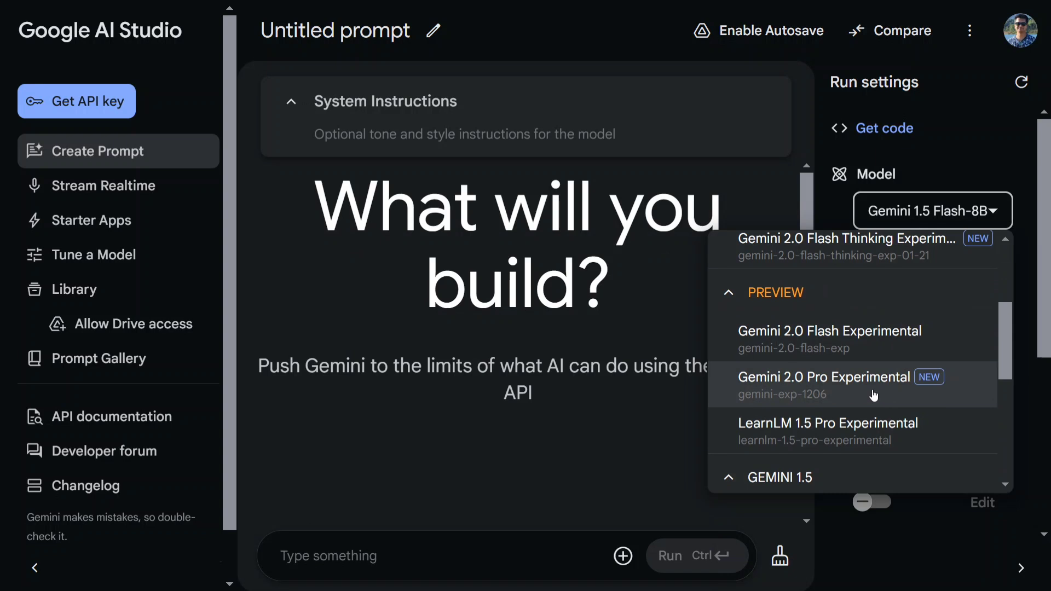
Choose Gemini 2.0 Pro Experimental and write the question 'how to survive a tsunami'
{"action": "left_click", "coordinate": [872, 396]}
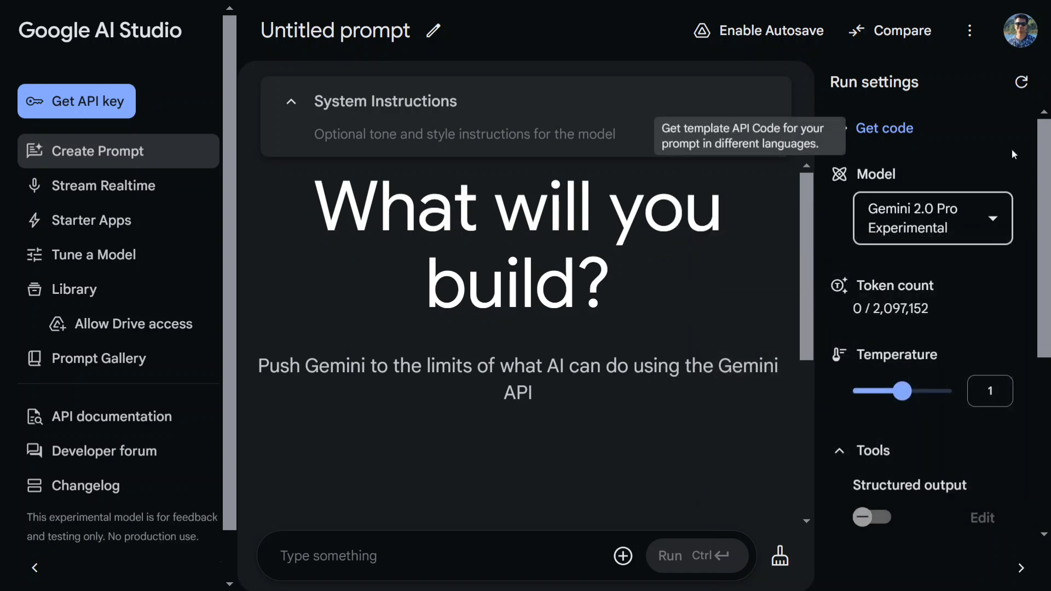
{"action": "left_click", "coordinate": [432, 561]}
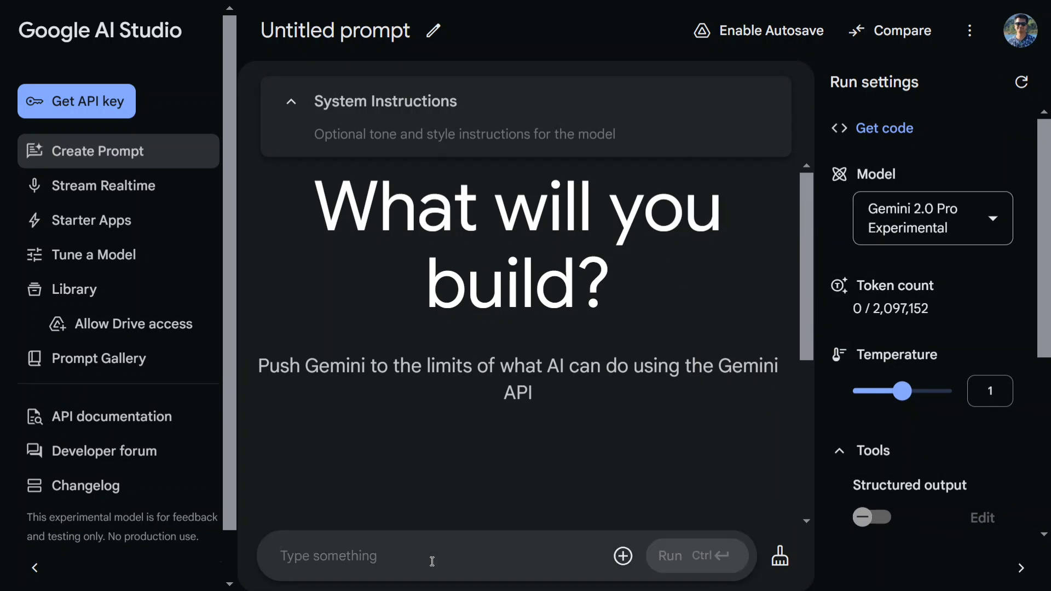
{"action": "type", "text": "how to survive a tsunami"}
{"action": "key", "text": "Return"}
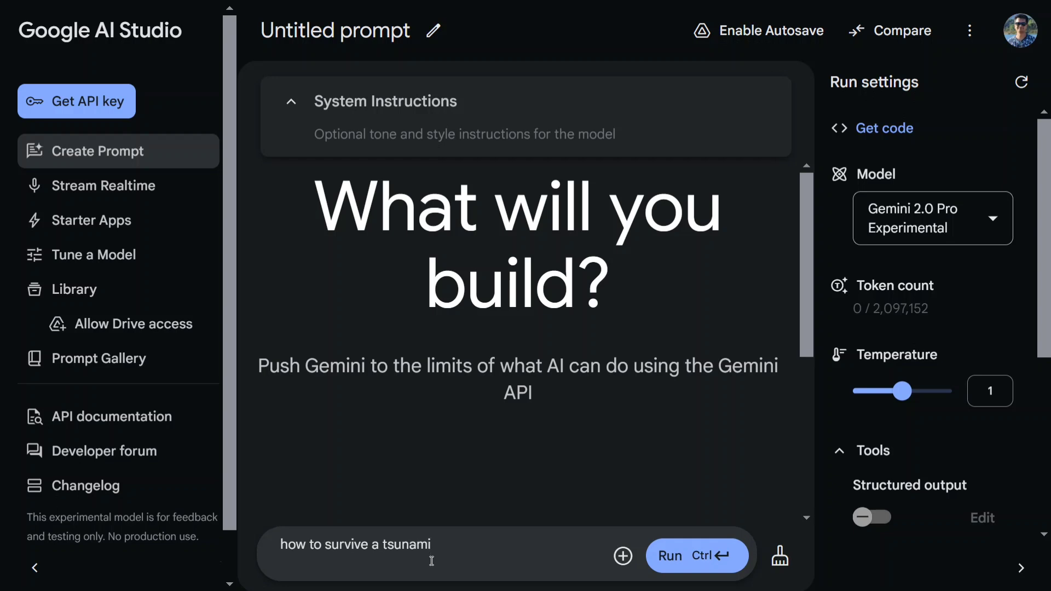
Run the tsunami question and let Gemini generate the full survival guide
{"action": "left_click", "coordinate": [696, 556]}
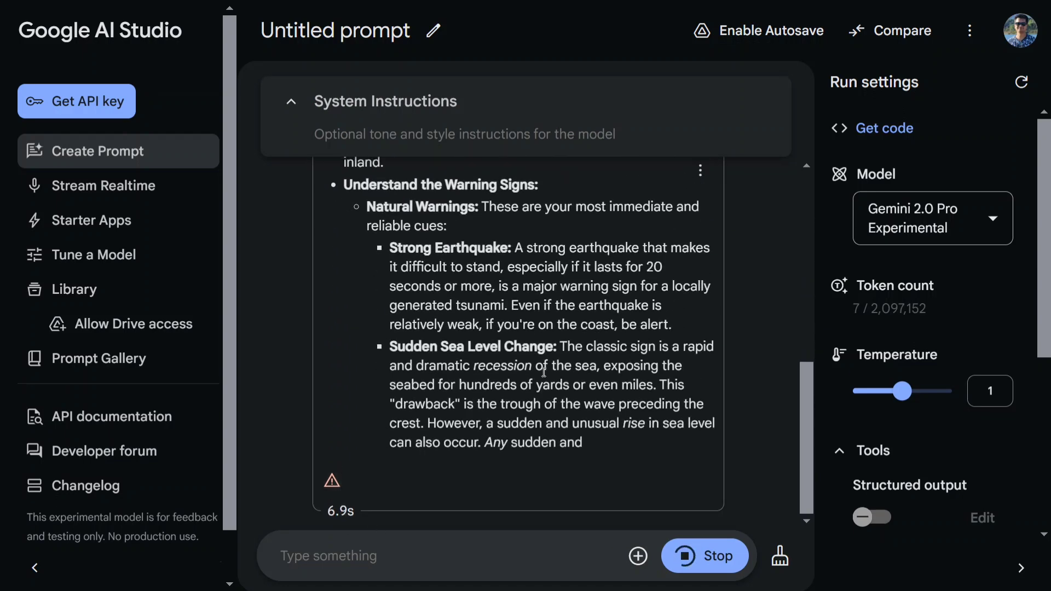
{"action": "scroll", "coordinate": [531, 372], "scroll_direction": "up", "scroll_amount": 10}
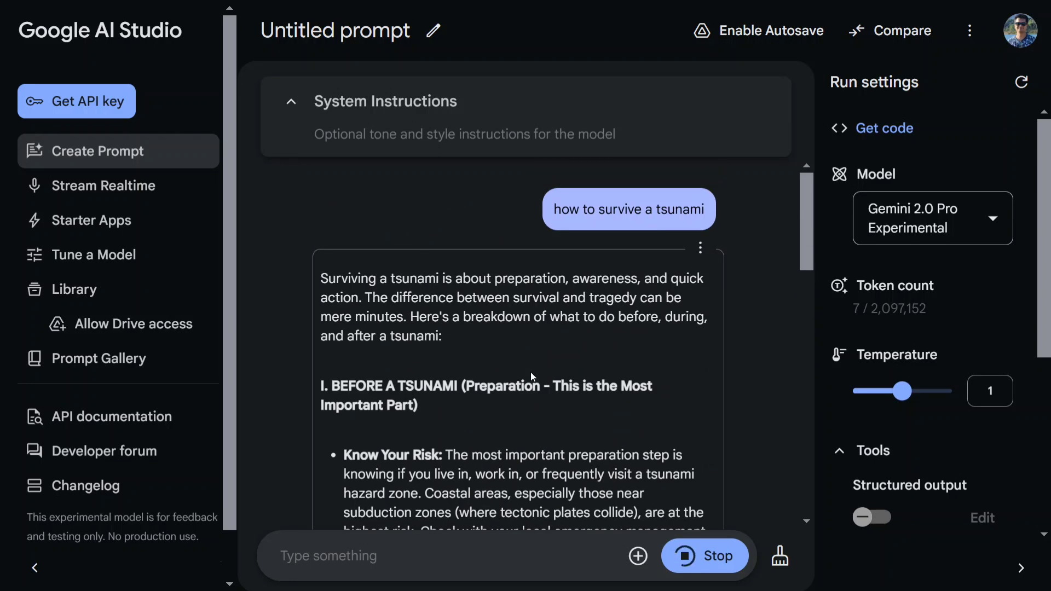
{"action": "scroll", "coordinate": [531, 372], "scroll_direction": "down", "scroll_amount": 4}
{"action": "scroll", "coordinate": [530, 372], "scroll_direction": "down", "scroll_amount": 5}
{"action": "scroll", "coordinate": [532, 373], "scroll_direction": "down", "scroll_amount": 5}
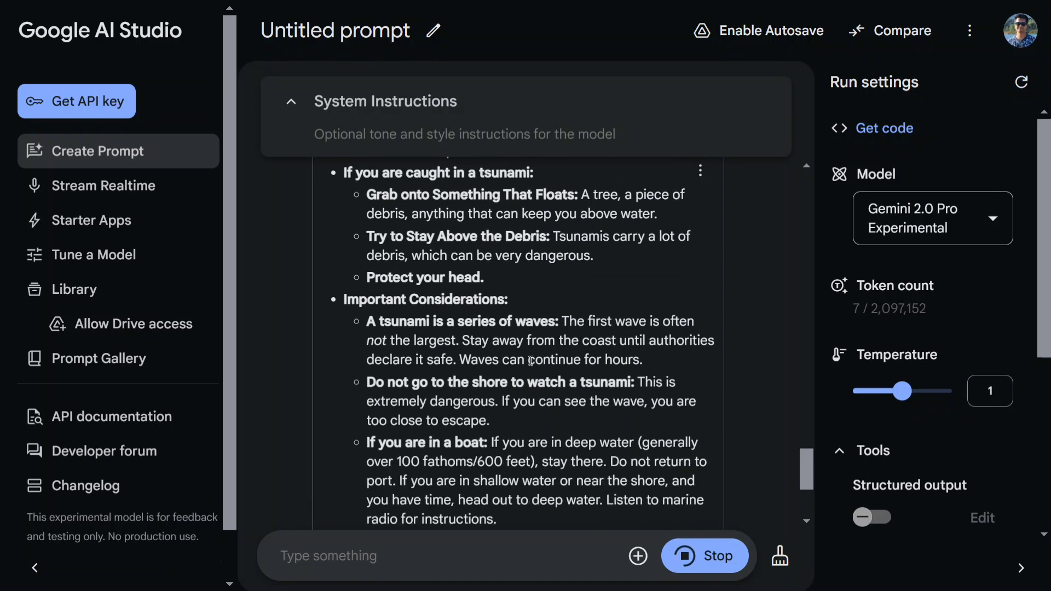
{"action": "scroll", "coordinate": [530, 360], "scroll_direction": "up", "scroll_amount": 3}
{"action": "scroll", "coordinate": [575, 483], "scroll_direction": "up", "scroll_amount": 3}
{"action": "scroll", "coordinate": [575, 477], "scroll_direction": "up", "scroll_amount": 5}
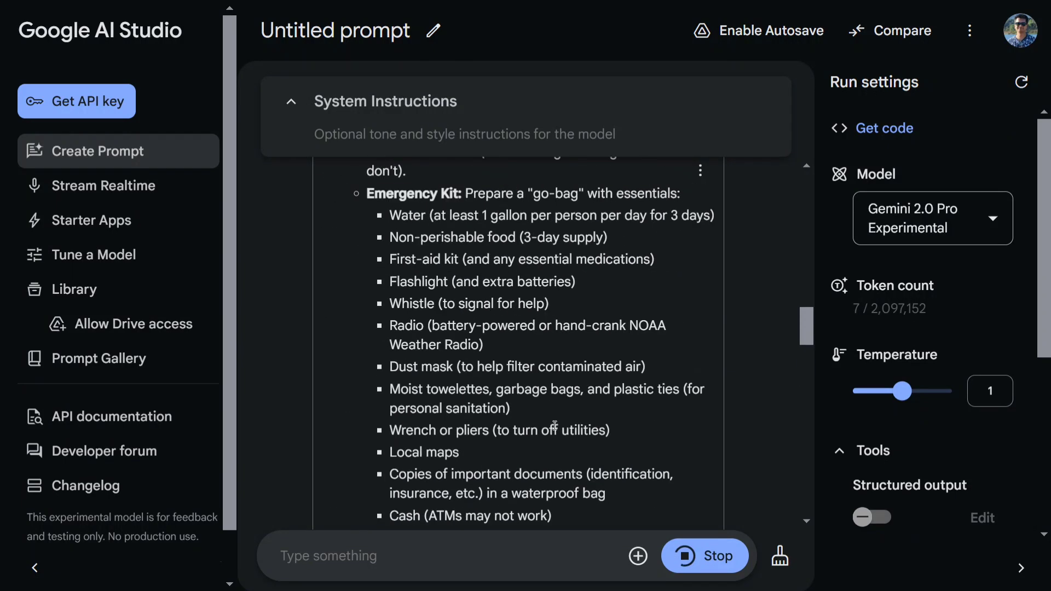
{"action": "scroll", "coordinate": [567, 460], "scroll_direction": "up", "scroll_amount": 3}
{"action": "scroll", "coordinate": [558, 444], "scroll_direction": "up", "scroll_amount": 2}
{"action": "scroll", "coordinate": [553, 424], "scroll_direction": "up", "scroll_amount": 1}
{"action": "scroll", "coordinate": [553, 425], "scroll_direction": "up", "scroll_amount": 2}
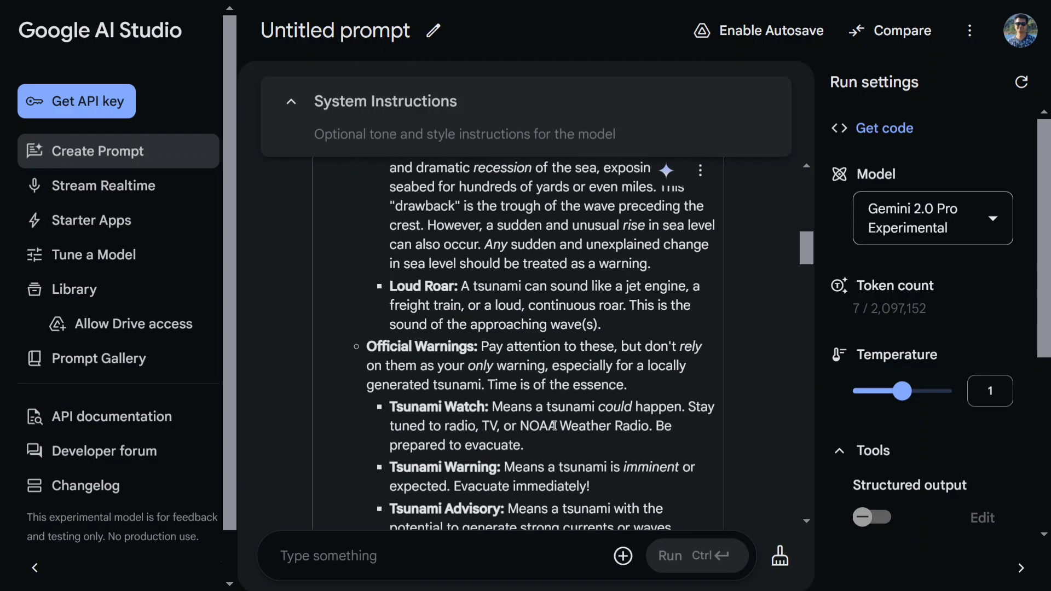
{"action": "scroll", "coordinate": [556, 423], "scroll_direction": "up", "scroll_amount": 3}
{"action": "scroll", "coordinate": [555, 423], "scroll_direction": "up", "scroll_amount": 2}
{"action": "scroll", "coordinate": [555, 423], "scroll_direction": "up", "scroll_amount": 3}
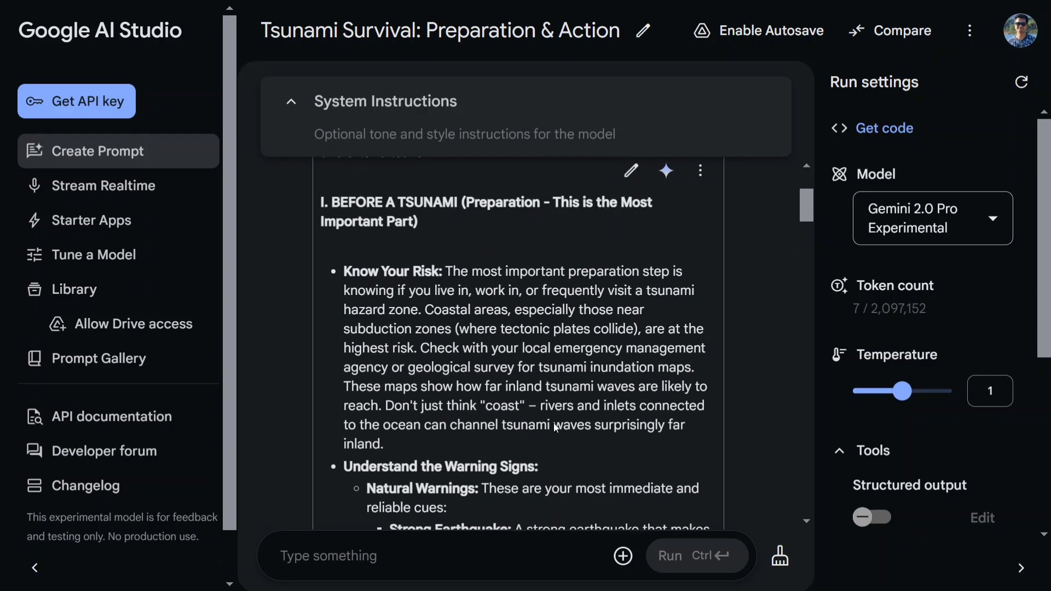
{"action": "scroll", "coordinate": [556, 425], "scroll_direction": "up", "scroll_amount": 2}
{"action": "scroll", "coordinate": [555, 425], "scroll_direction": "down", "scroll_amount": 5}
{"action": "scroll", "coordinate": [555, 423], "scroll_direction": "down", "scroll_amount": 5}
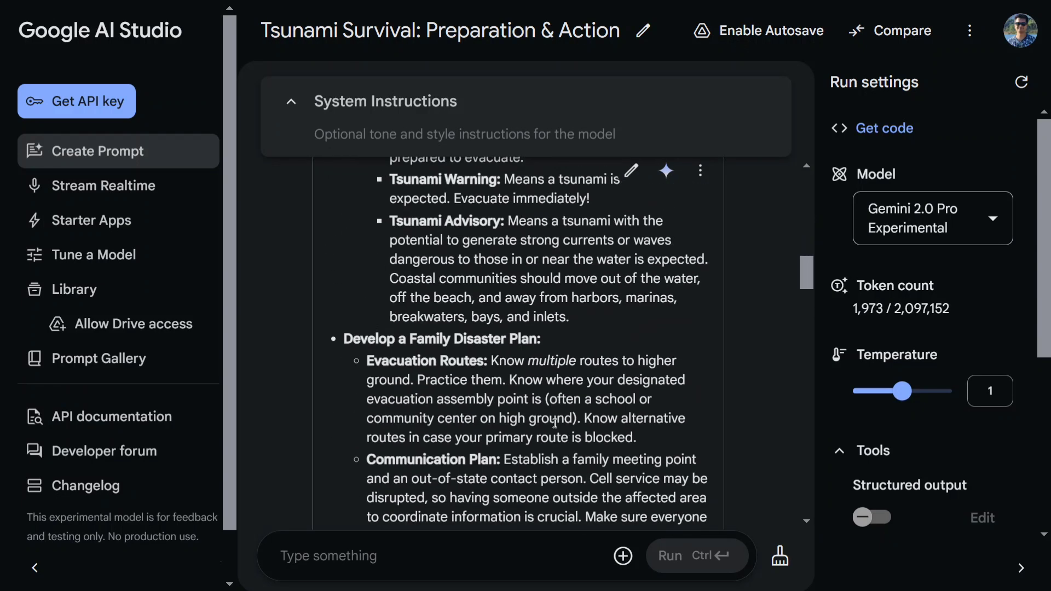
{"action": "scroll", "coordinate": [555, 423], "scroll_direction": "down", "scroll_amount": 3}
{"action": "scroll", "coordinate": [556, 422], "scroll_direction": "down", "scroll_amount": 3}
{"action": "scroll", "coordinate": [555, 424], "scroll_direction": "down", "scroll_amount": 2}
{"action": "scroll", "coordinate": [556, 428], "scroll_direction": "down", "scroll_amount": 1}
{"action": "scroll", "coordinate": [555, 427], "scroll_direction": "down", "scroll_amount": 4}
{"action": "scroll", "coordinate": [554, 426], "scroll_direction": "down", "scroll_amount": 3}
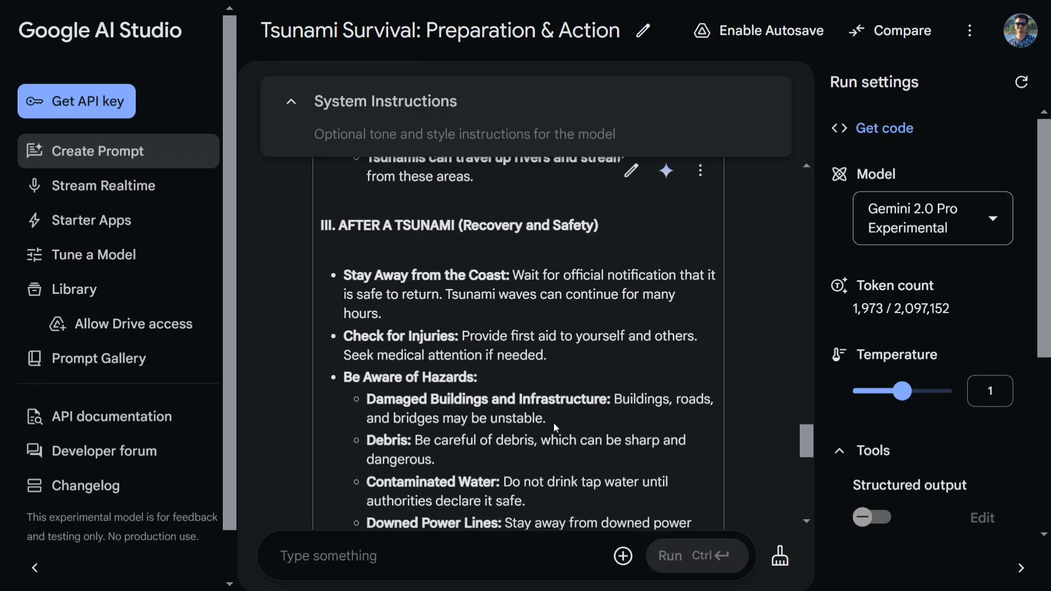
{"action": "scroll", "coordinate": [554, 423], "scroll_direction": "down", "scroll_amount": 3}
{"action": "scroll", "coordinate": [554, 423], "scroll_direction": "down", "scroll_amount": 3}
{"action": "scroll", "coordinate": [554, 424], "scroll_direction": "down", "scroll_amount": 1}
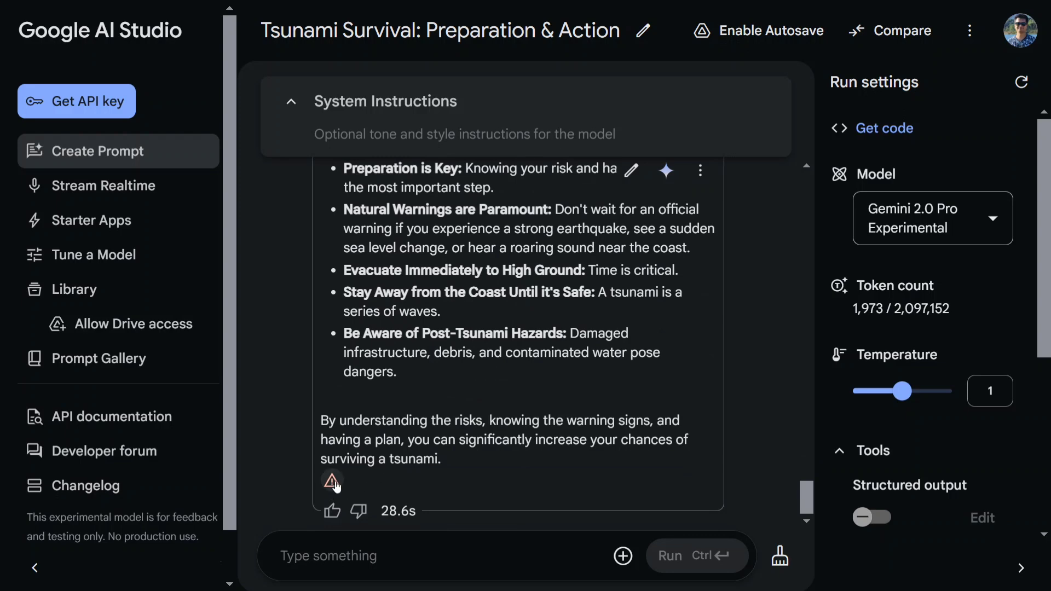
Switch the model to Gemini 2.0 Flash and write a second question about surviving drowning
{"action": "left_click", "coordinate": [994, 223]}
{"action": "mouse_move", "coordinate": [788, 314]}
{"action": "left_click", "coordinate": [788, 313]}
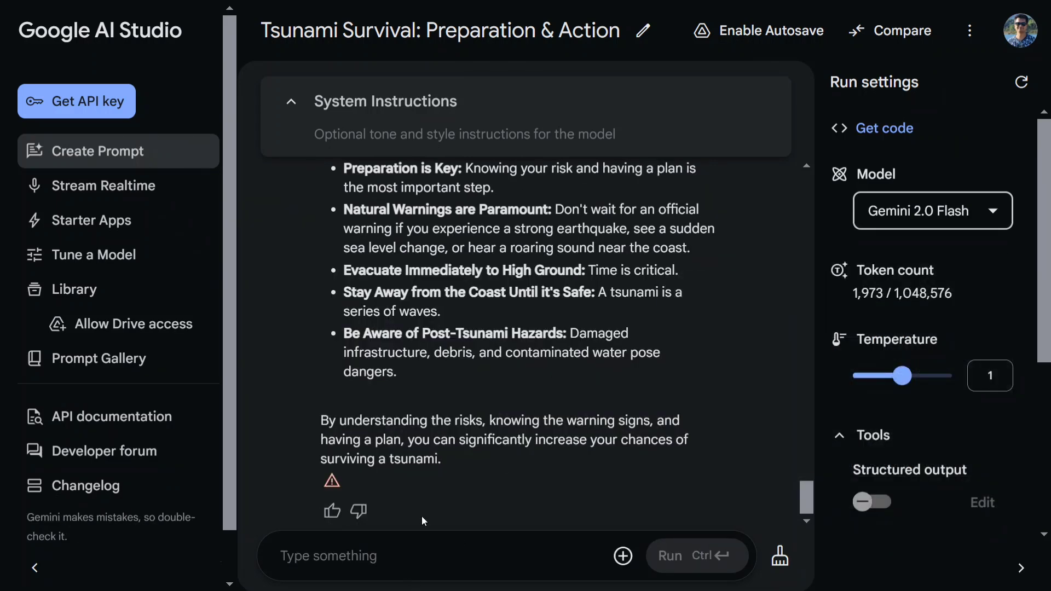
{"action": "scroll", "coordinate": [423, 513], "scroll_direction": "up", "scroll_amount": 5}
{"action": "scroll", "coordinate": [477, 522], "scroll_direction": "up", "scroll_amount": 5}
{"action": "scroll", "coordinate": [525, 532], "scroll_direction": "up", "scroll_amount": 5}
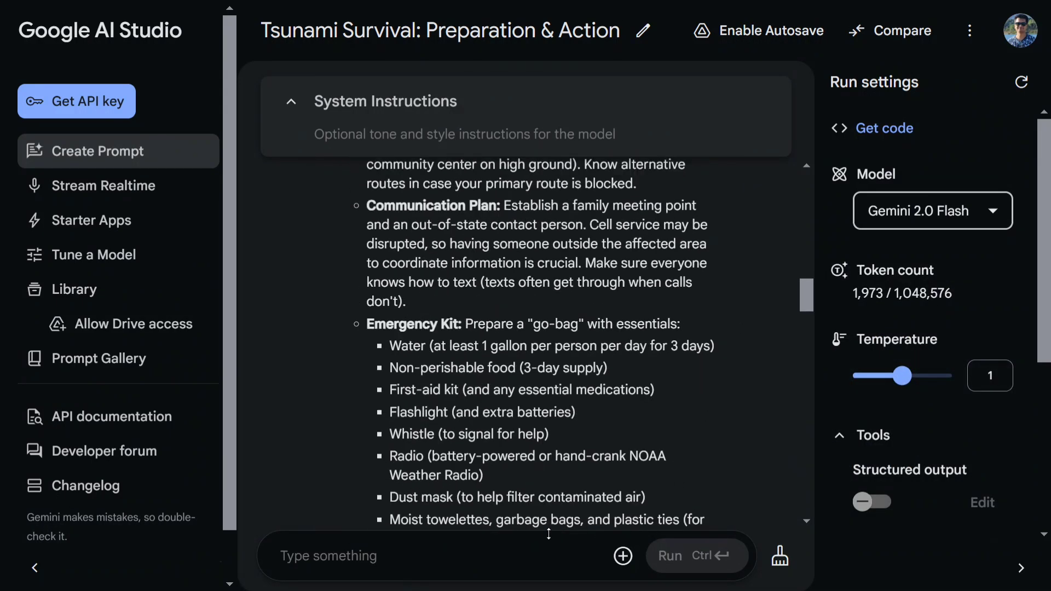
{"action": "left_click", "coordinate": [458, 562]}
{"action": "type", "text": "how to asurvivre drowning"}
{"action": "key", "text": "Return"}
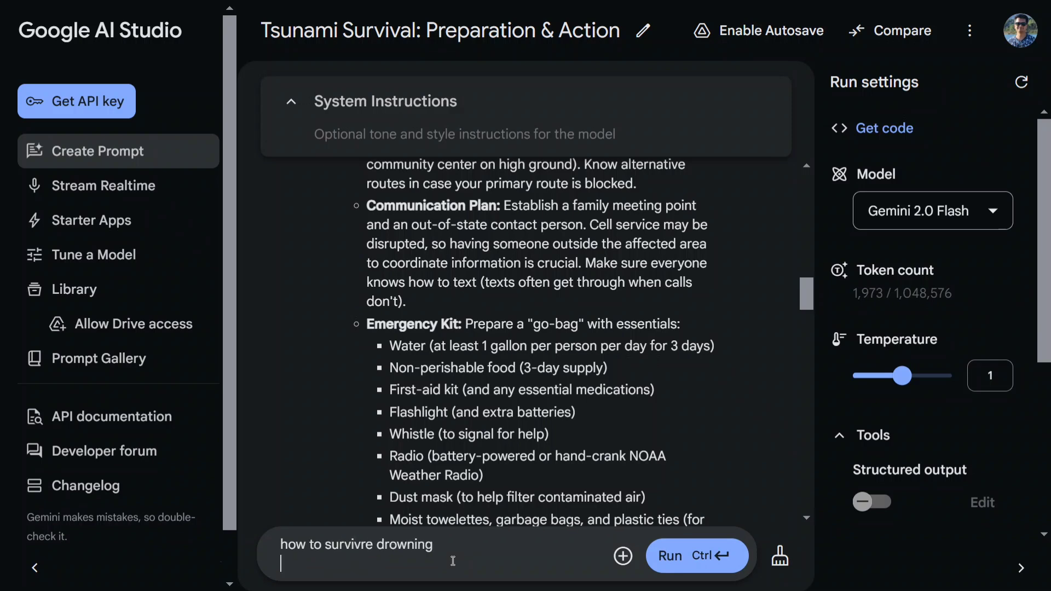
Run the drowning question, let the answer finish, then review the model list again
{"action": "left_click", "coordinate": [670, 556]}
{"action": "scroll", "coordinate": [663, 438], "scroll_direction": "down", "scroll_amount": 2}
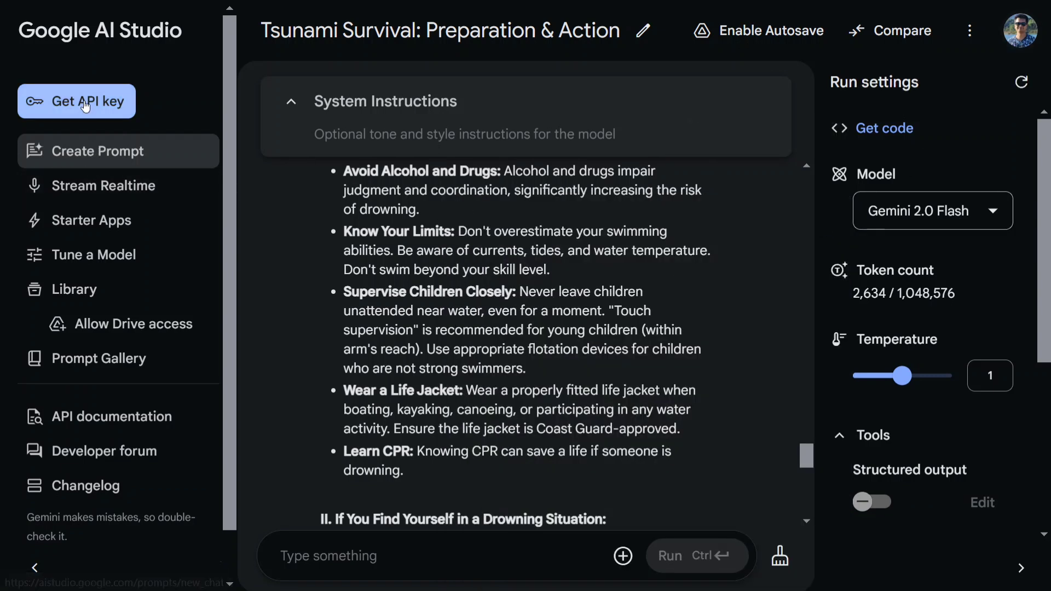
{"action": "scroll", "coordinate": [439, 333], "scroll_direction": "down", "scroll_amount": 5}
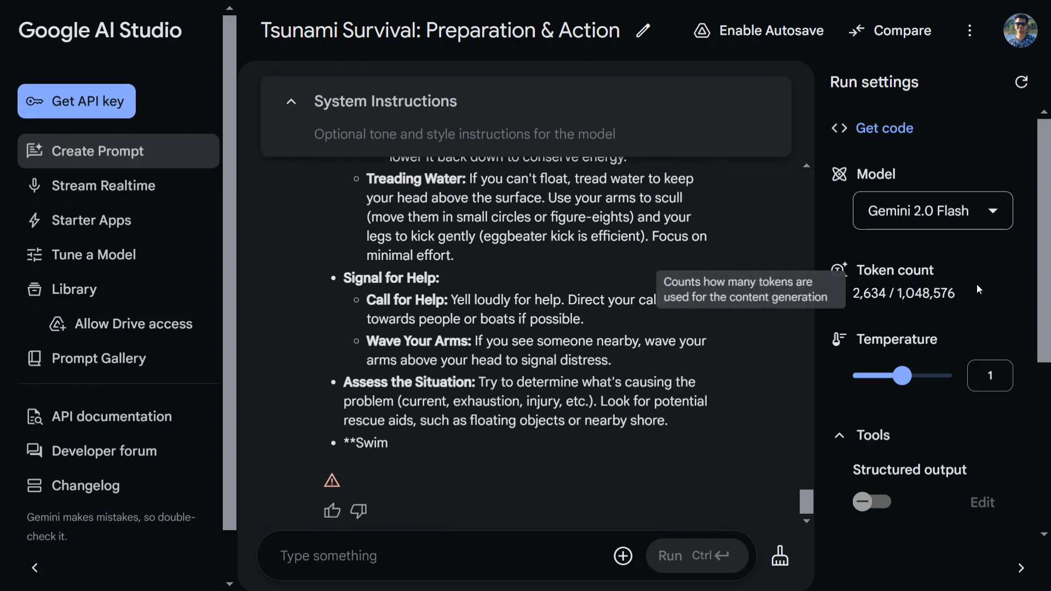
{"action": "left_click", "coordinate": [993, 214]}
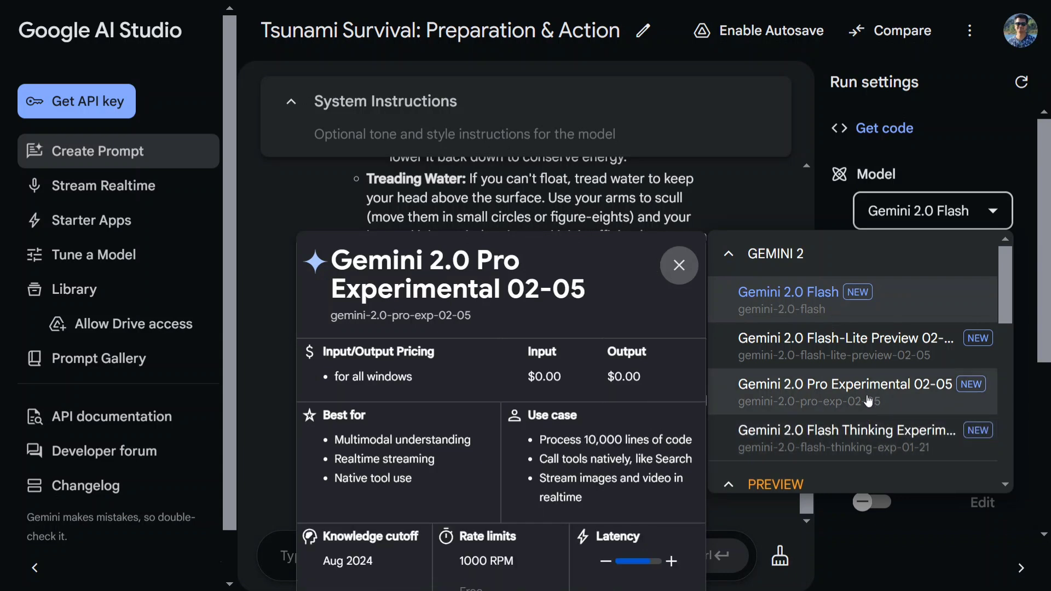
{"action": "scroll", "coordinate": [866, 400], "scroll_direction": "down", "scroll_amount": 2}
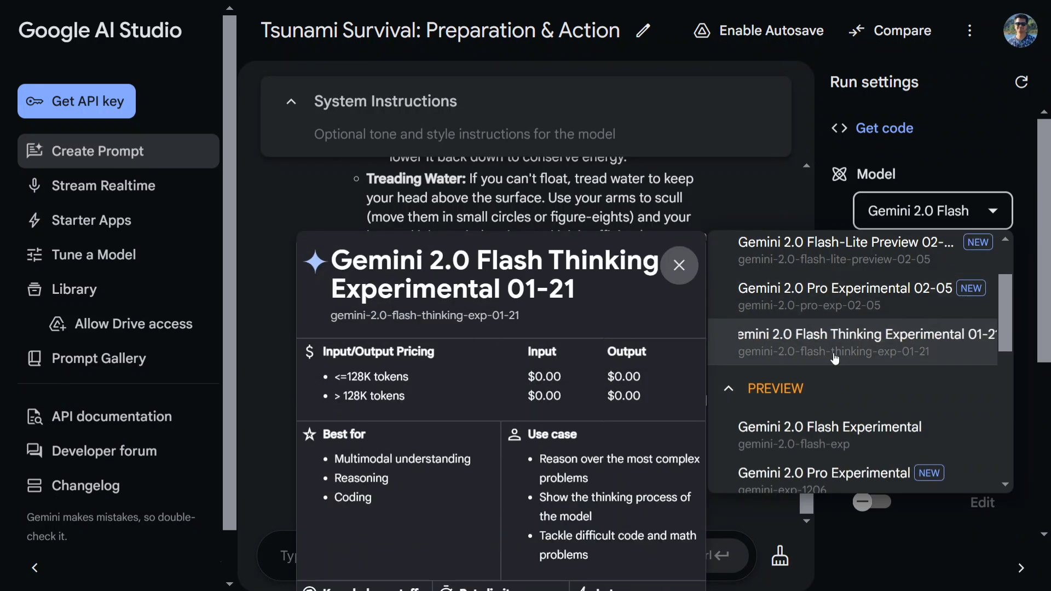
{"action": "scroll", "coordinate": [835, 359], "scroll_direction": "up", "scroll_amount": 2}
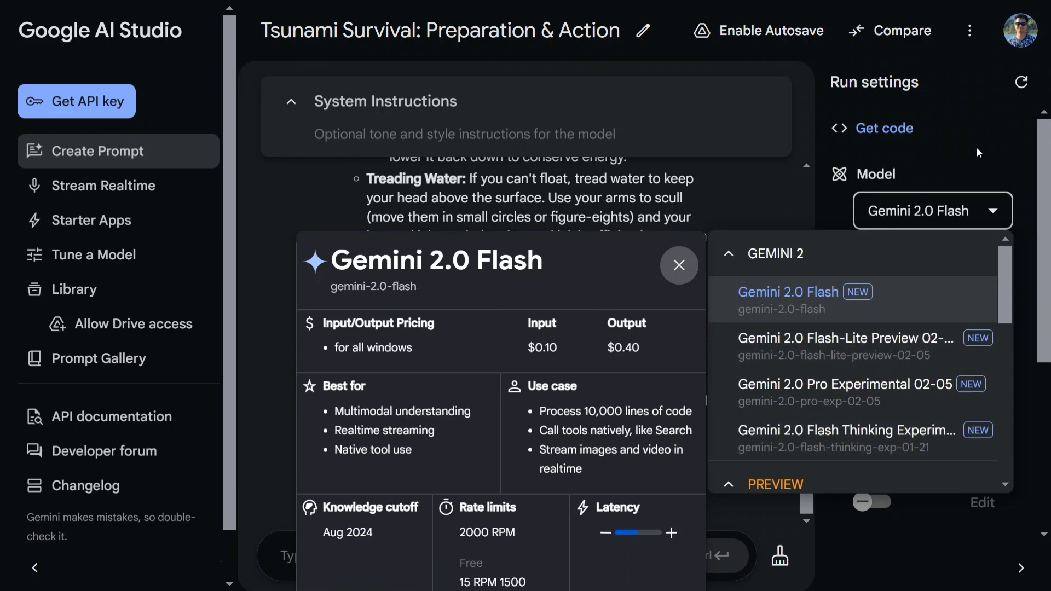
Close the model list, keeping Gemini 2.0 Flash selected for the chat
{"action": "left_click", "coordinate": [976, 146]}
{"action": "scroll", "coordinate": [795, 426], "scroll_direction": "up", "scroll_amount": 2}
{"action": "scroll", "coordinate": [795, 425], "scroll_direction": "up", "scroll_amount": 5}
{"action": "scroll", "coordinate": [765, 428], "scroll_direction": "up", "scroll_amount": 5}
{"action": "scroll", "coordinate": [766, 428], "scroll_direction": "up", "scroll_amount": 1}
{"action": "scroll", "coordinate": [765, 429], "scroll_direction": "down", "scroll_amount": 5}
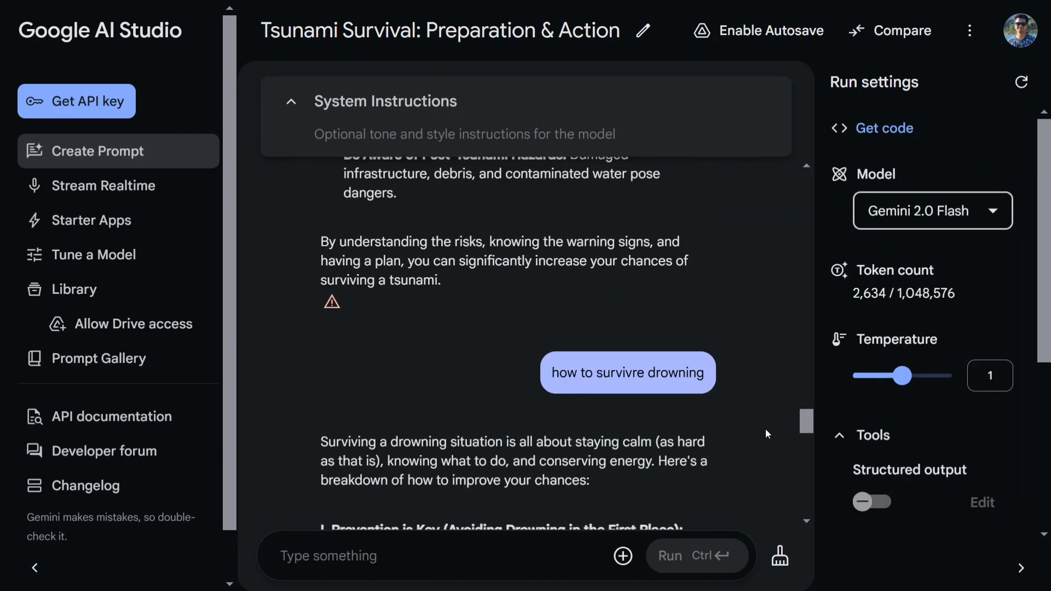